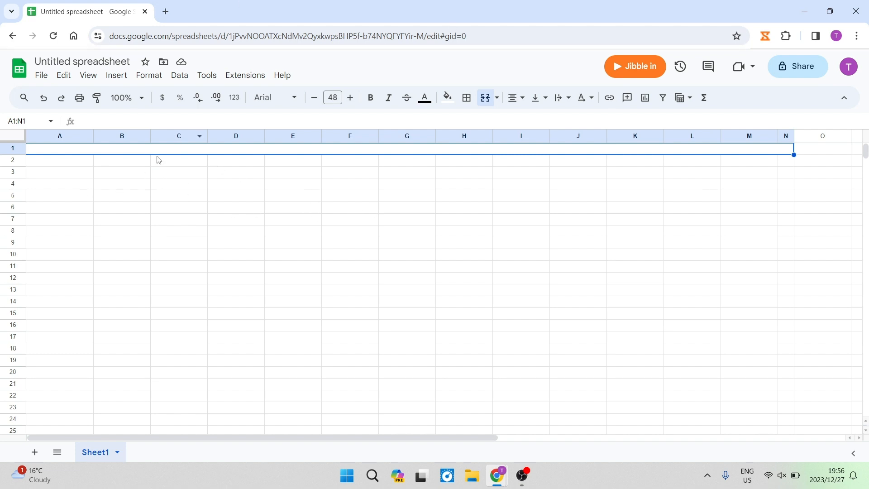
Rename the untitled spreadsheet as Expense Tracker
left_click(82, 61)
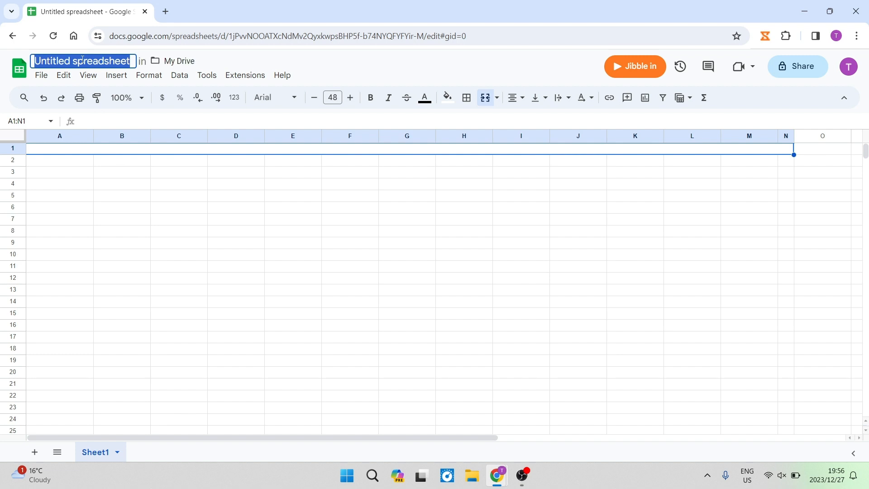
type("Expense")
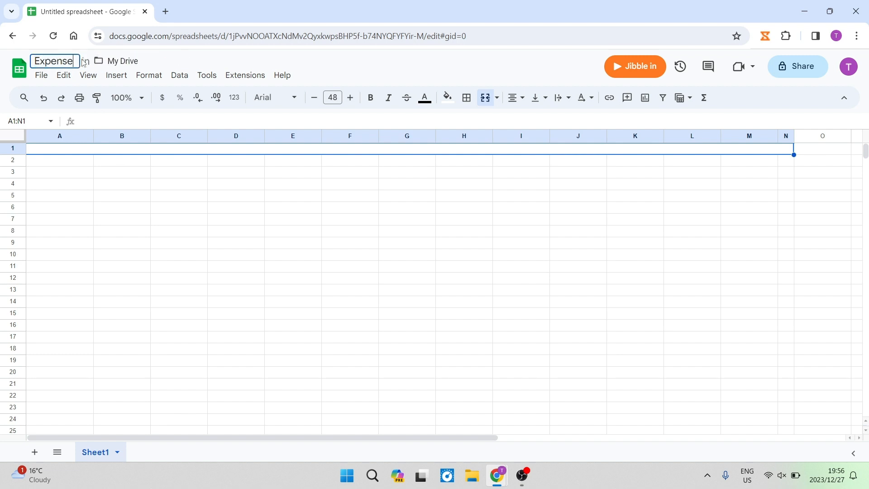
type(" Tracker")
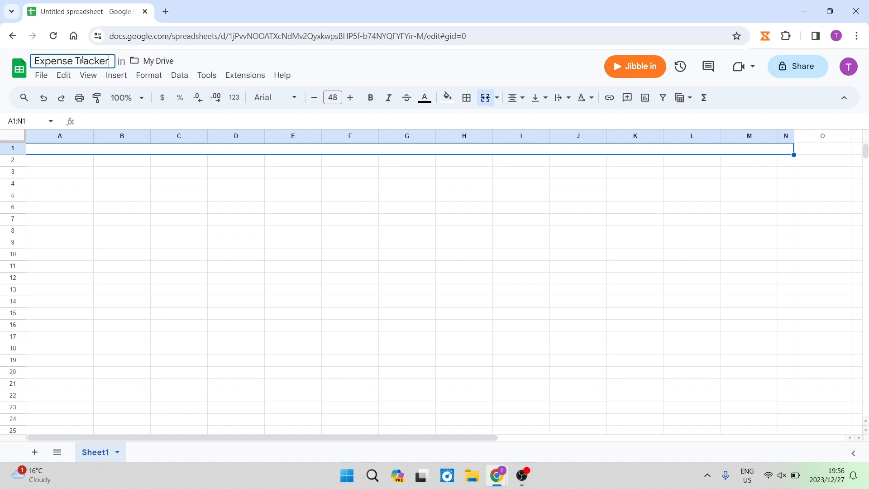
key("Return")
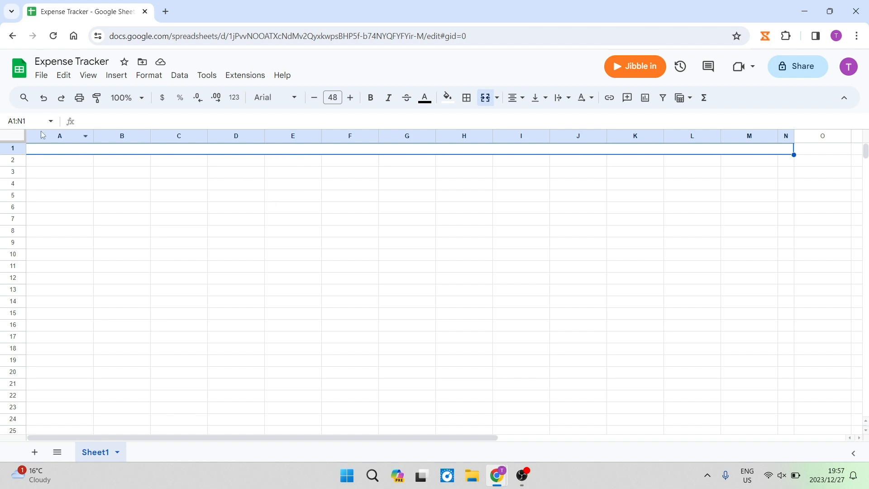
Put the title Expense Tracker 2023 in merged row 1 and the month headings Jan to Dec in cells B3 to M3
left_click(44, 103)
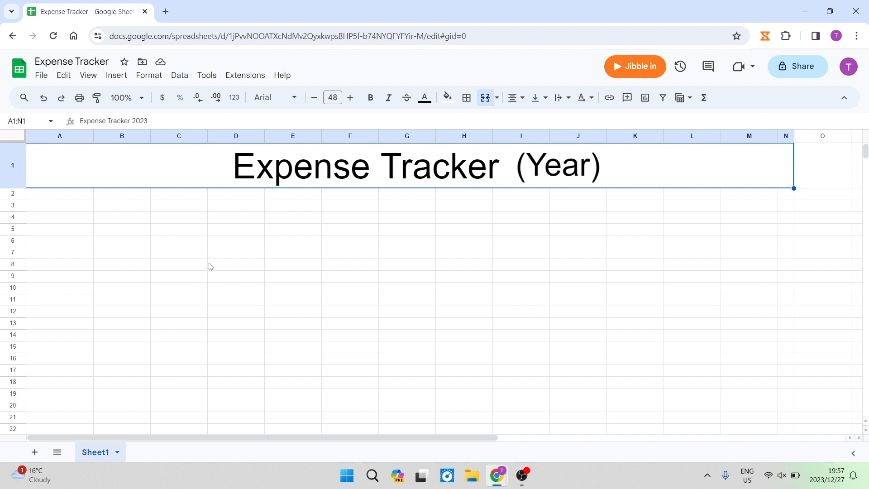
key("ctrl+y")
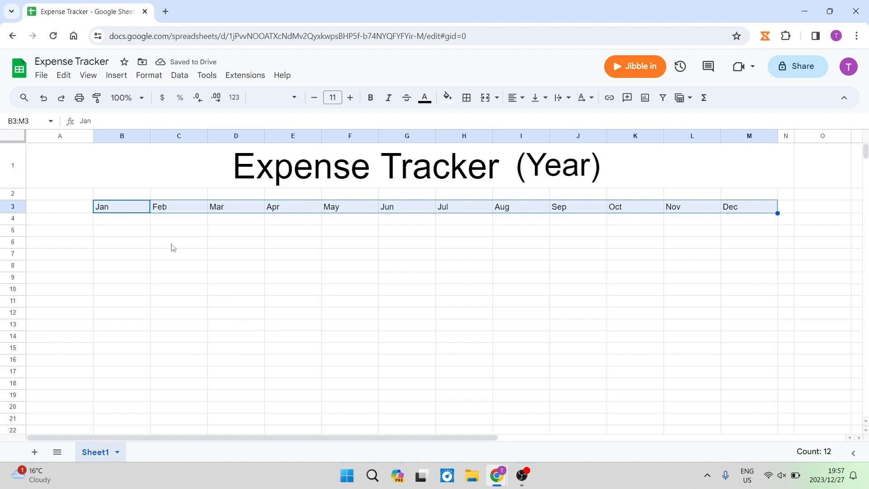
left_click(288, 172)
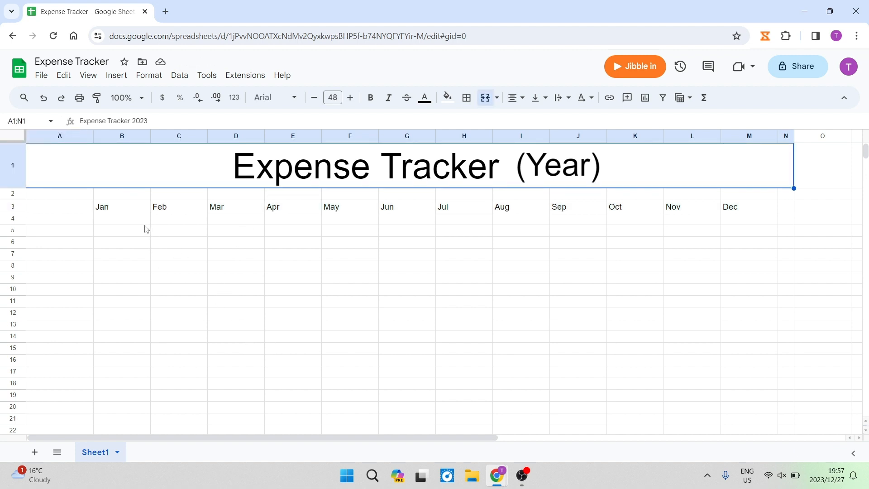
left_click(128, 207)
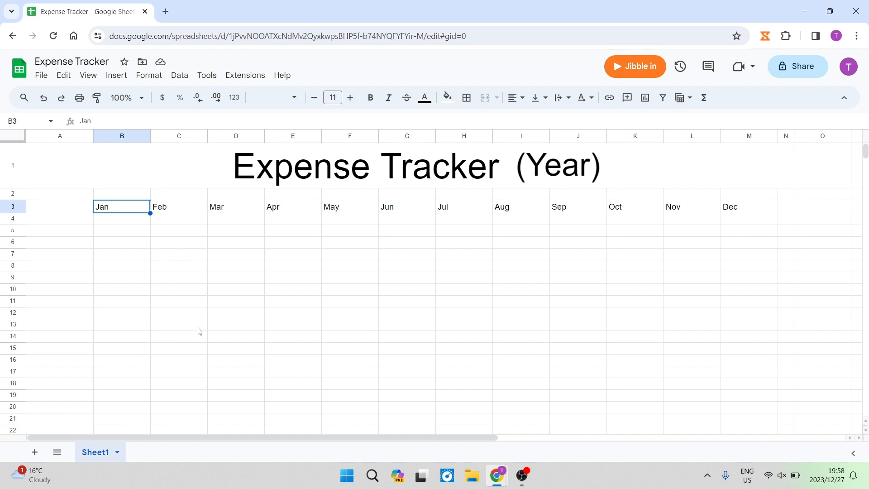
Try adding a second blank sheet to the workbook and return to Sheet1
left_click(118, 452)
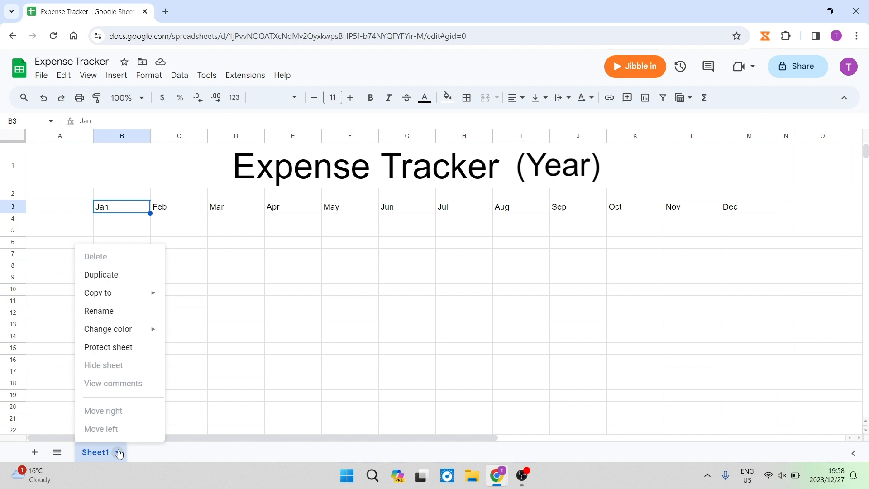
left_click(118, 452)
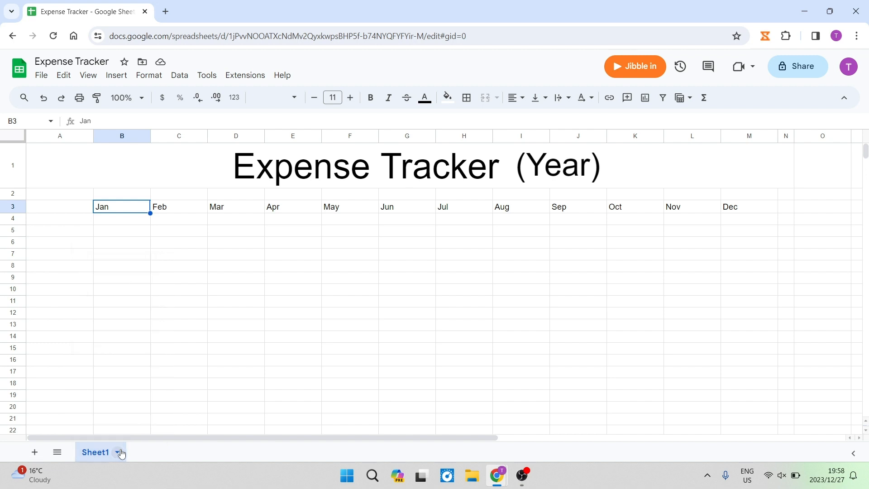
left_click(36, 452)
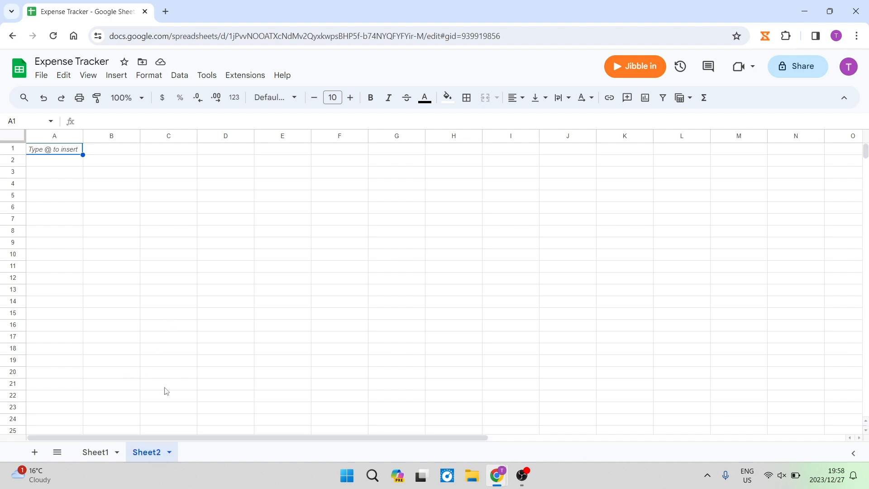
left_click(104, 451)
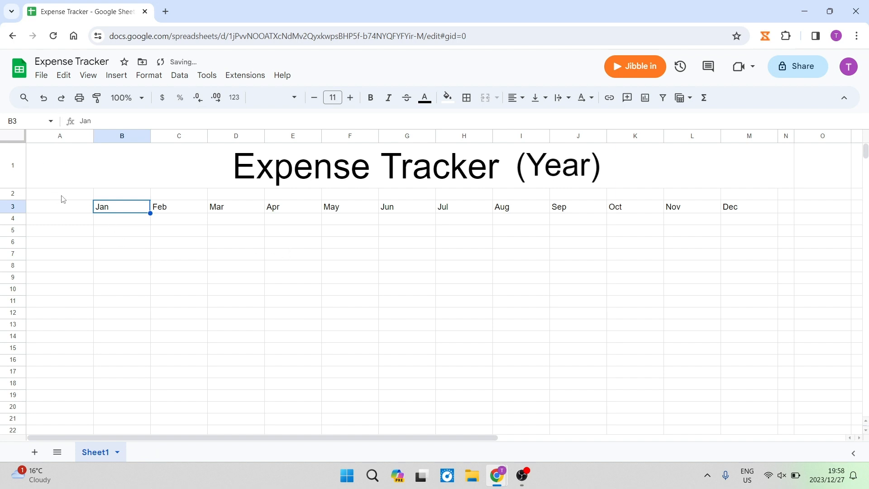
List the bold expense categories Housing, Fuel, Utilities, Medical, Leasure, Entertainment, Equipment and Other in cells A5 to A12
key("ctrl+z")
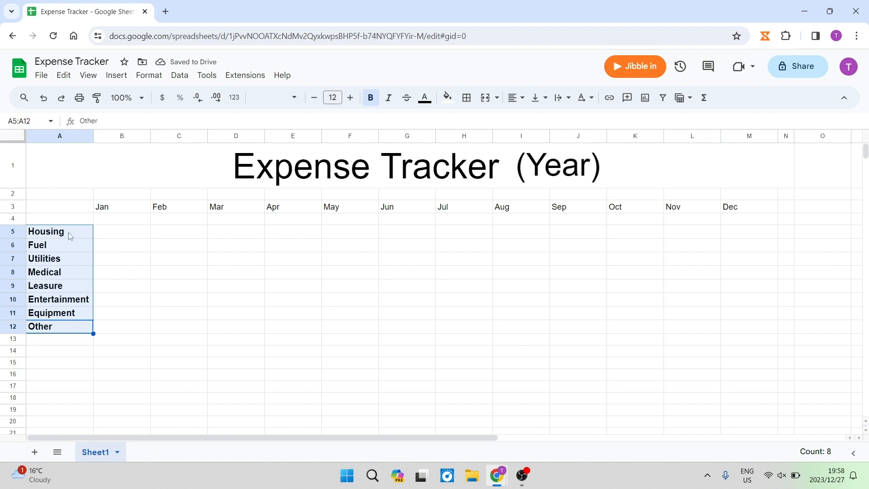
left_click(68, 233)
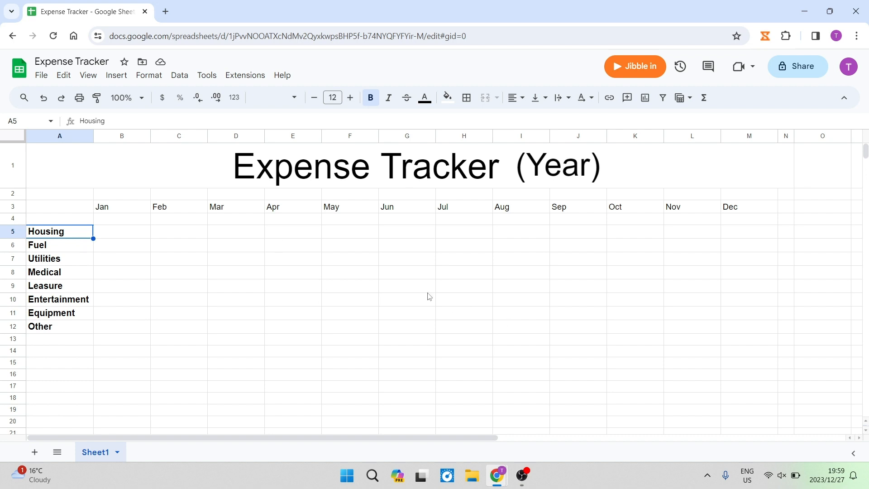
Fill January to December for Housing with $2 000,00 each and Fuel with $400, 500, 500, 400, 400, 500, 500, 400, 100, 500, 500, 400
key("ctrl+y")
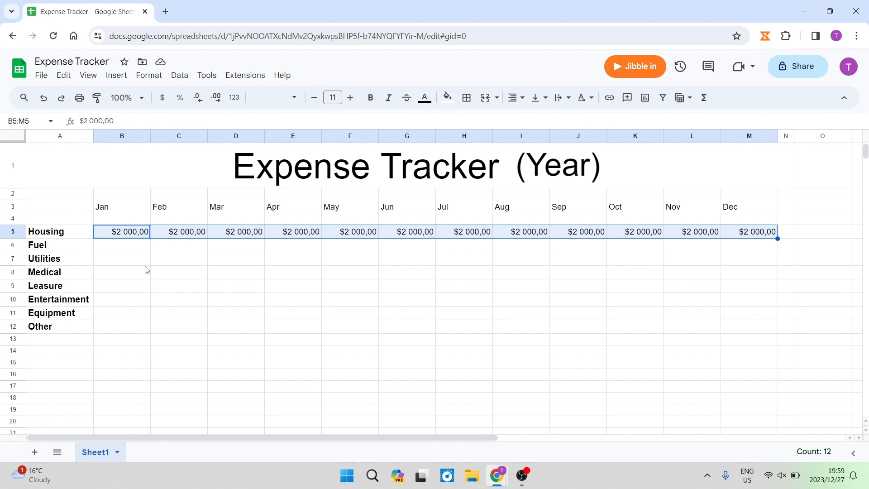
key("Down")
type("$400,00\t$500,00\t$500,00\t$400,00\t$400,00\t$500,00\t$500,00\t$400,00\t$100,00\t$500,00\t$500,00\t$400,00")
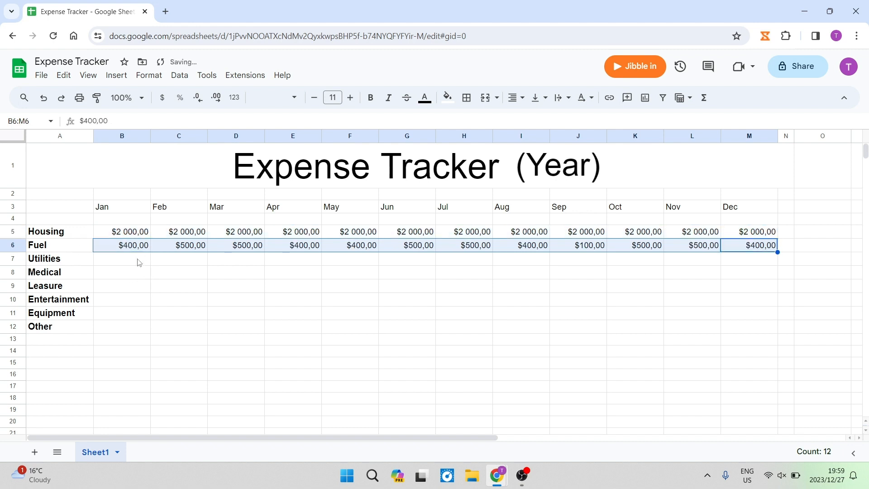
Enter Utilities amounts $200, 200, 200, 250, 220, 190, 220, 200, 200, 190, 180, 220 and Medical amounts of $100 monthly, except $200 in September
key("Down")
type("$200,00\t$200,00\t$200,00\t$250,00\t$220,00\t$190,00\t$220,00\t$200,00\t$200,00\t$190,00\t$180,00\t$220,00")
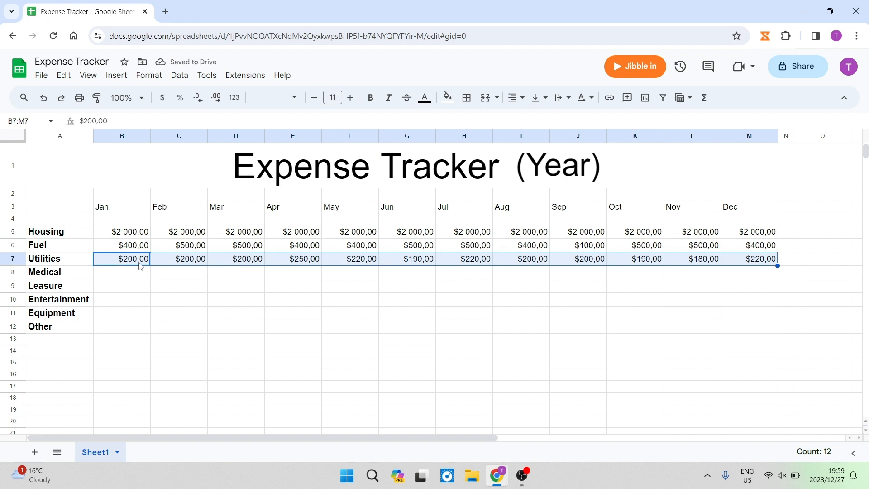
key("Down")
type("$100,00\t$100,00\t$100,00\t$100,00\t$100,00\t$100,00\t$100,00\t$100,00\t$200,00\t$100,00\t$100,00\t$100,00")
Fill the Leasure row for January to December with $200, 100, 500, 100, 200, 100, 200, 200, 200, 100, 200, 100
key("Down")
type("$200,00\t$100,00\t$500,00\t$100,00\t$200,00\t$100,00\t$200,00\t$200,00\t$200,00\t$100,00\t$200,00\t$100,00")
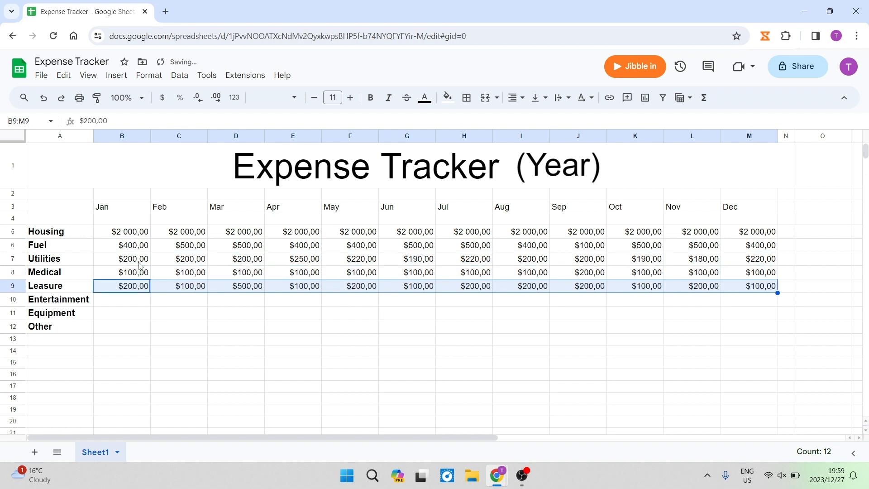
Fill the Entertainment row for January to December with $200, 50, 190, 200, 50, 60, 200, 100, 60, 200, 50, 60
key("Down")
type("$200,00\t$50,00\t$190,00\t$200,00\t$50,00\t$60,00\t$200,00\t$100,00\t$60,00\t$200,00\t$50,00\t$60,00")
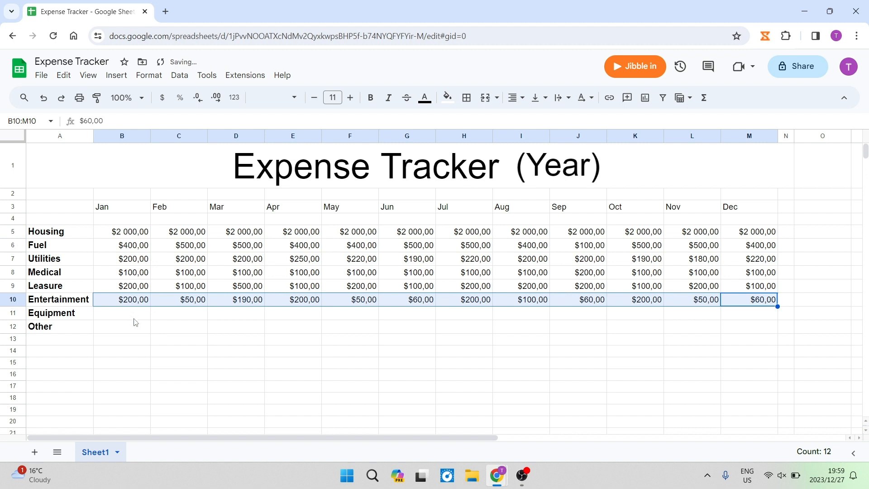
Fill the Equipment row for January to December with $100, 200, 100, 100, 200, 400, 100, 100, 400, 100, 200, 400
key("Down")
type("$100,00\t$200,00\t$100,00\t$100,00\t$200,00\t$400,00\t$100,00\t$100,00\t$400,00\t$100,00\t$200,00\t$400,00")
Fill the Other row for January to December with $200, 100, 100, 1 000, 1 000, 1 000, 200, 50, 60, 200, 1 000, 200
key("Down")
type("$200,00\t$100,00\t$100,00\t$1 000,00\t$1 000,00\t$1 000,00\t$200,00\t$50,00\t$60,00\t$200,00\t$1 000,00\t$200,00")
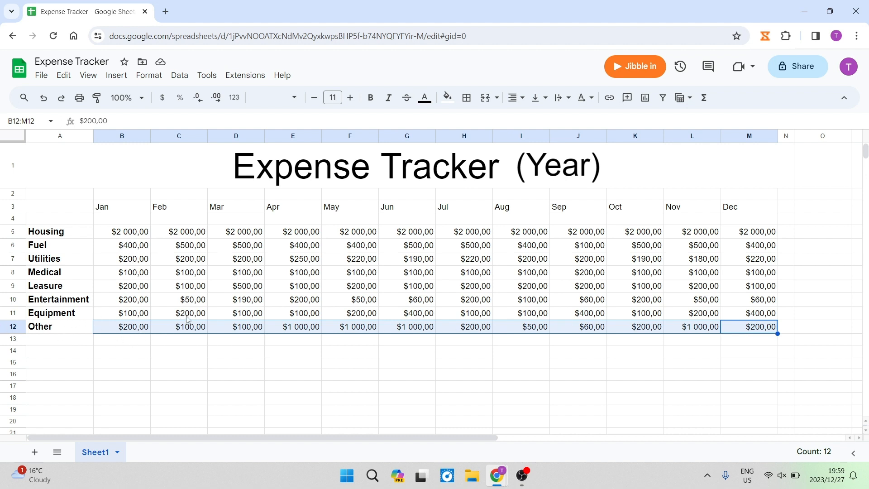
Add a Total label in A14 below the expense categories and a Total heading in O3 beyond the December column
key("ctrl+y")
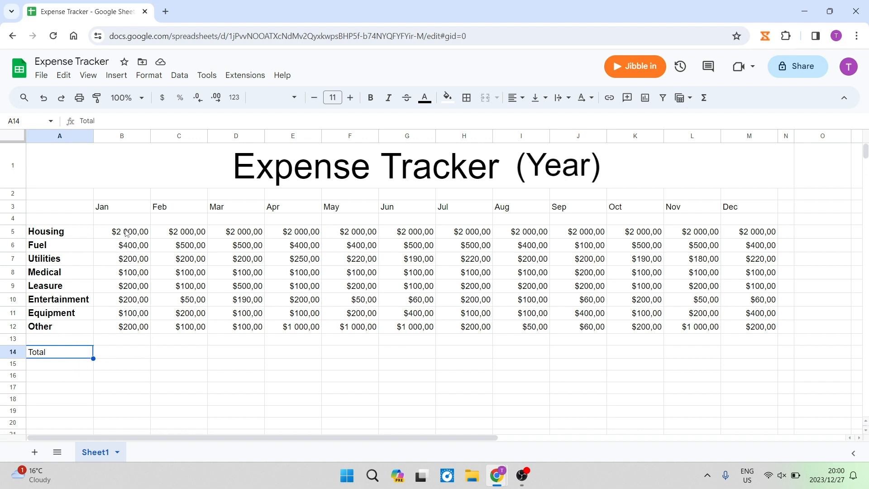
left_click_drag(127, 232, 136, 327)
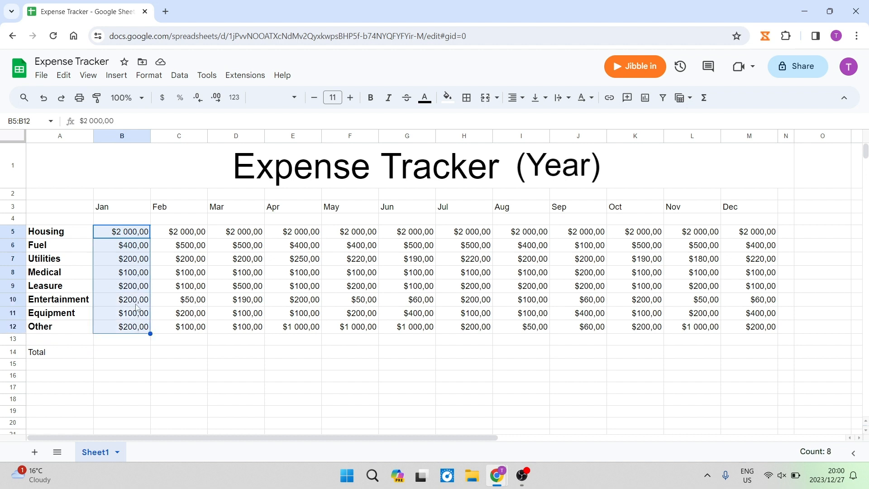
left_click(123, 354)
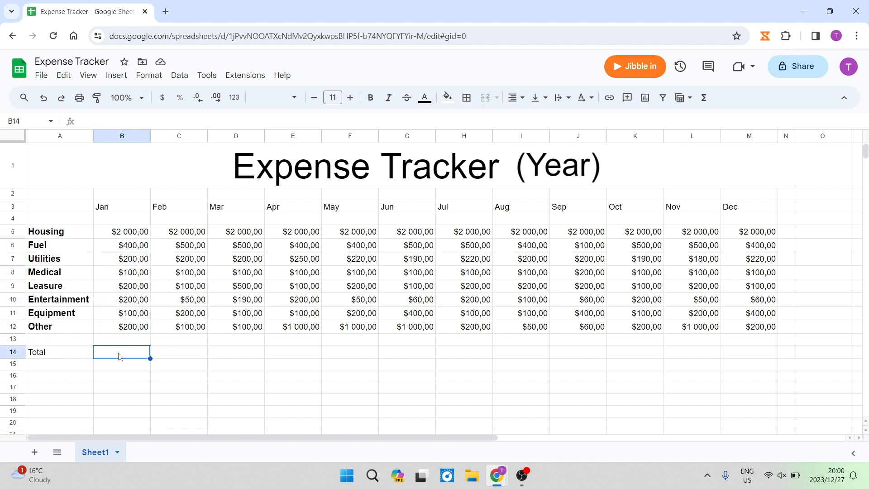
key("ctrl+z")
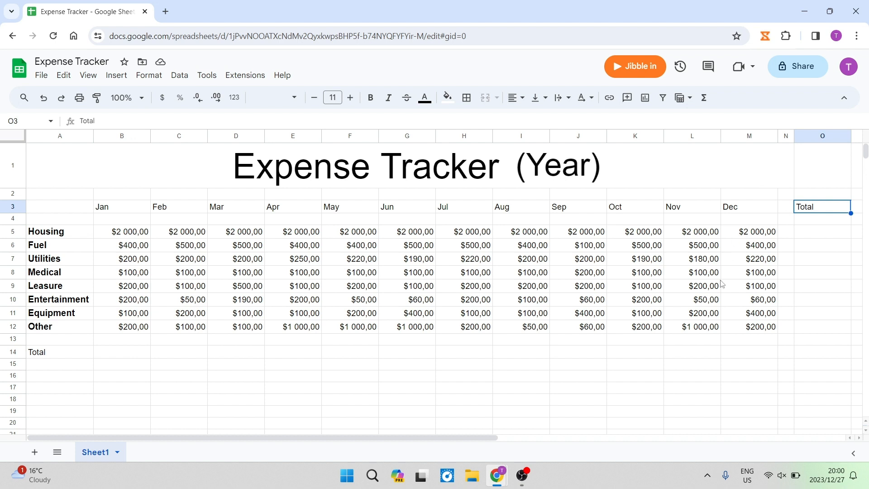
Total the Housing row in O5 with SUM over B5:M5 and extend the row totals down through O13
left_click(820, 234)
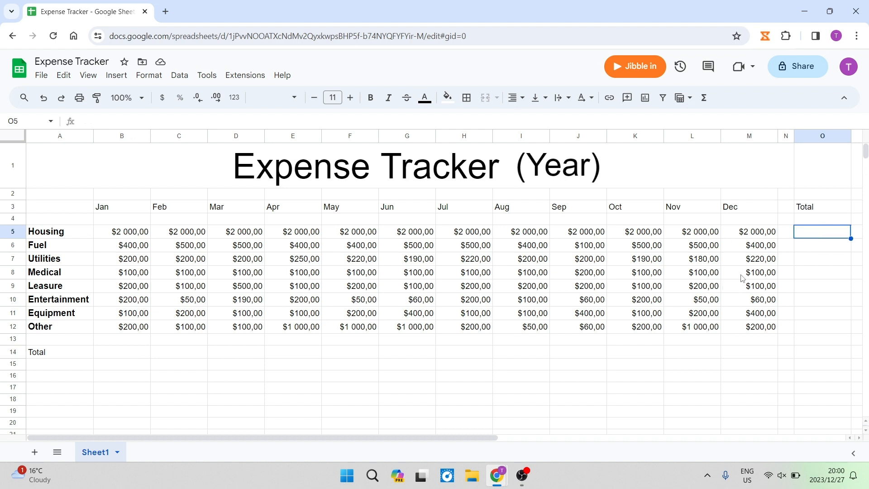
left_click(45, 232)
left_click_drag(133, 238, 763, 238)
left_click(809, 233)
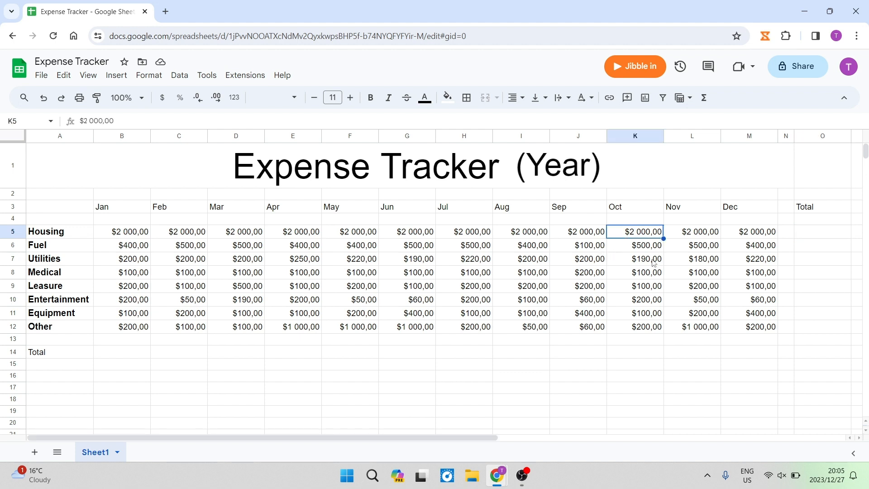
left_click(810, 235)
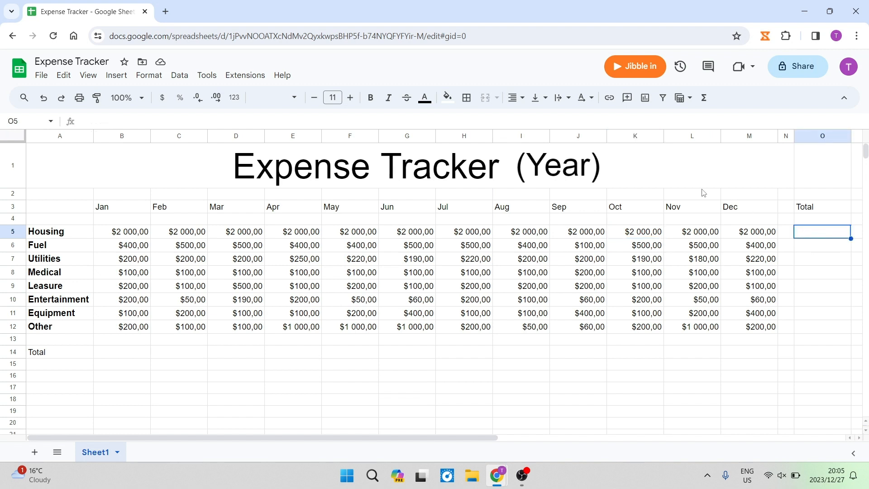
left_click(708, 102)
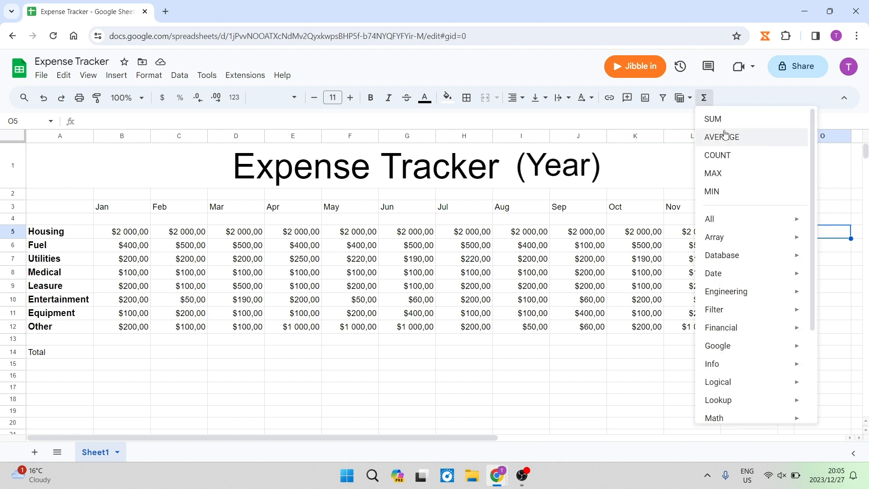
scroll(768, 261, "down", 2)
scroll(767, 261, "down", 1)
scroll(770, 290, "up", 3)
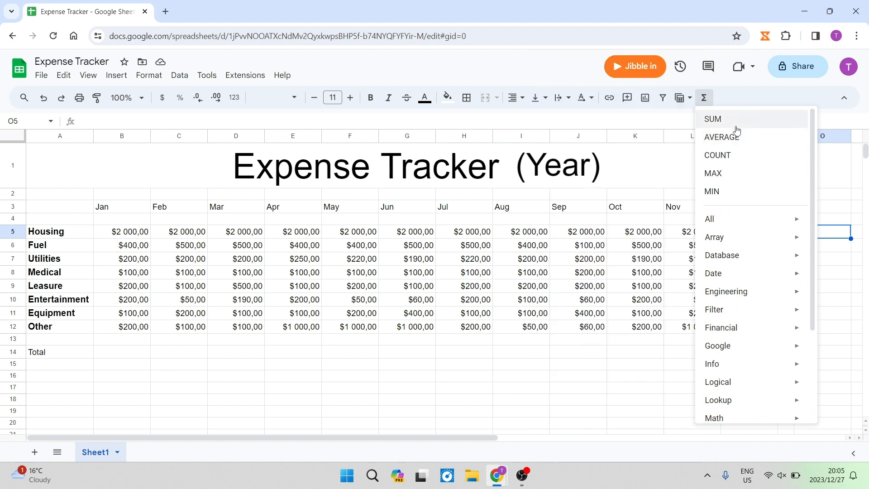
left_click(761, 122)
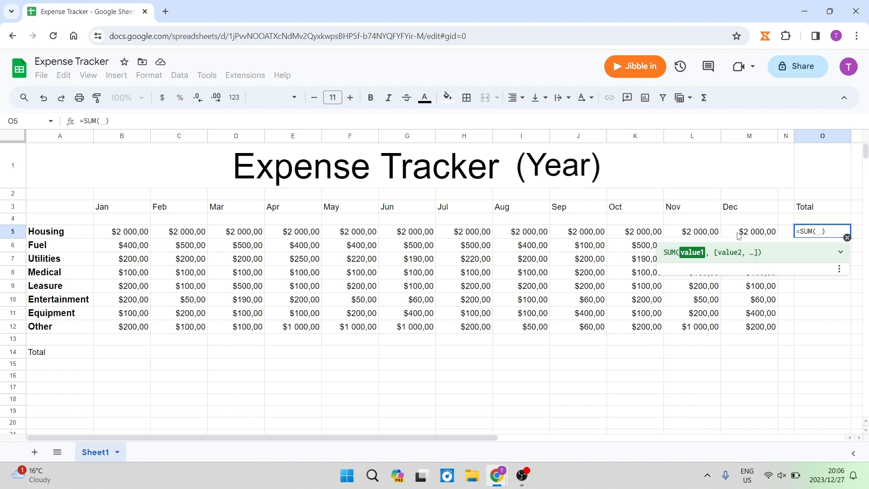
left_click_drag(738, 235, 141, 233)
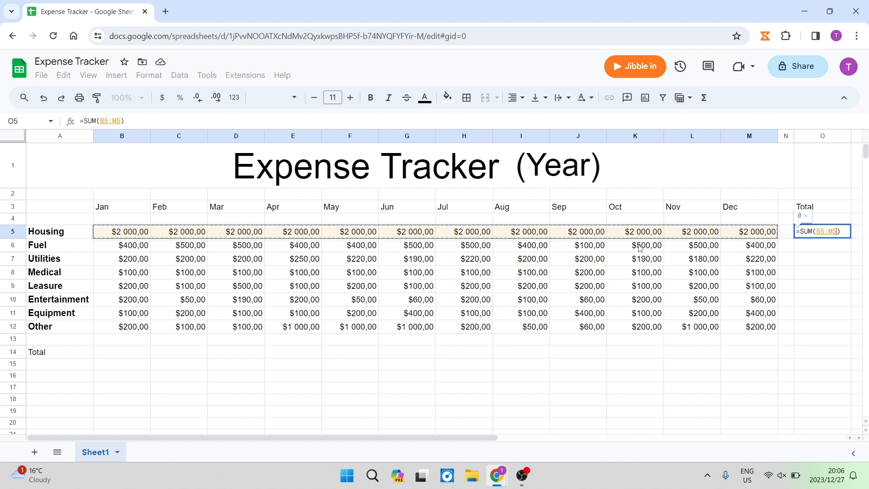
key("Return")
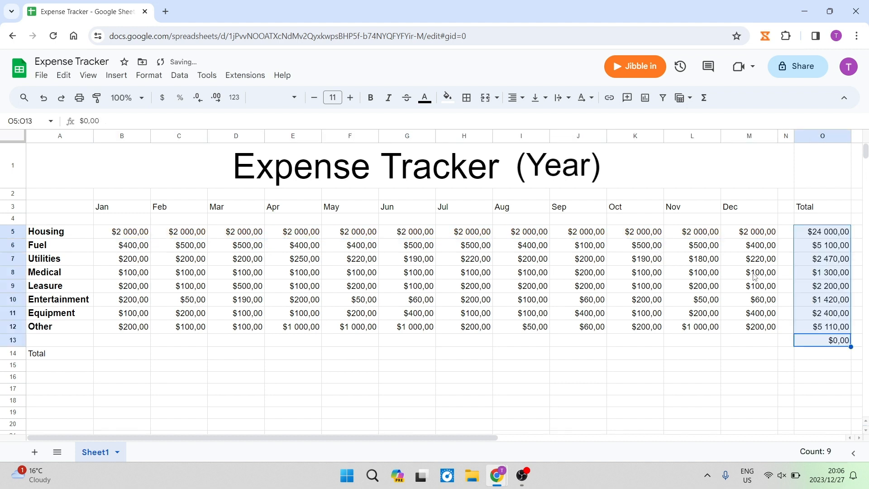
left_click(830, 233)
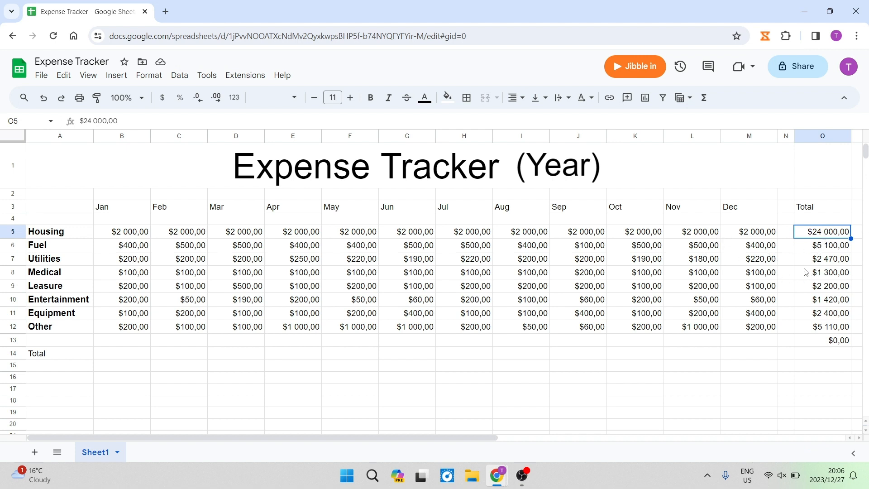
left_click_drag(824, 246, 826, 341)
left_click(821, 365)
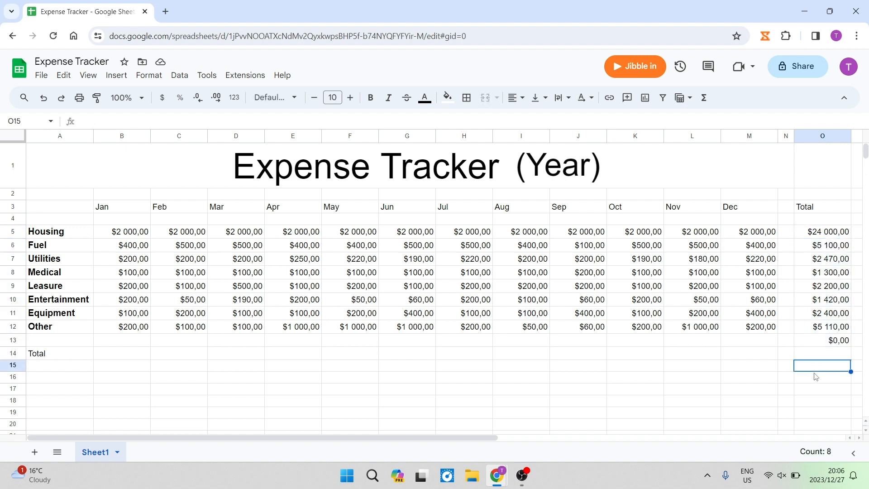
left_click(837, 237)
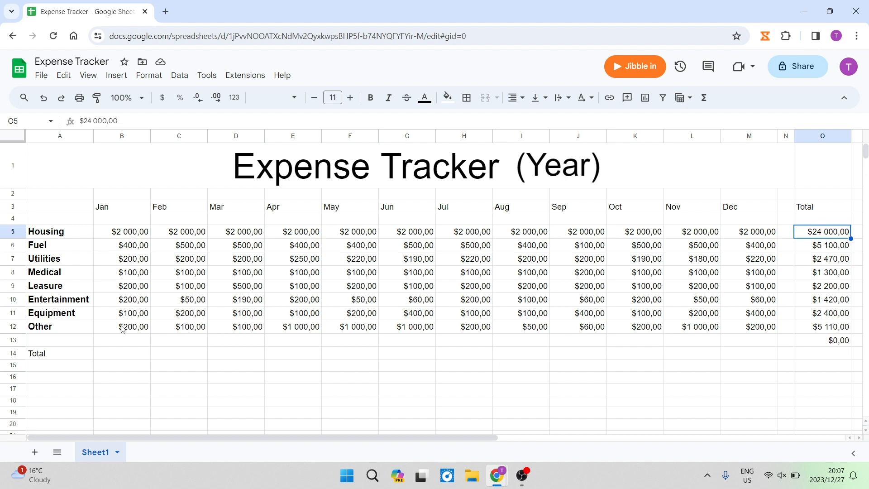
Total January's expenses in B14 by summing B5:B12, and extend the monthly totals across row 14 through December in M14
left_click(122, 354)
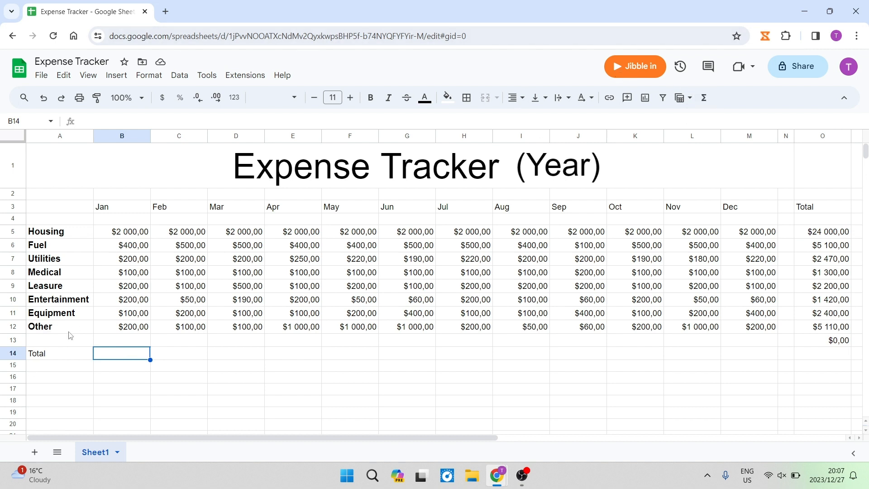
left_click_drag(122, 327, 121, 234)
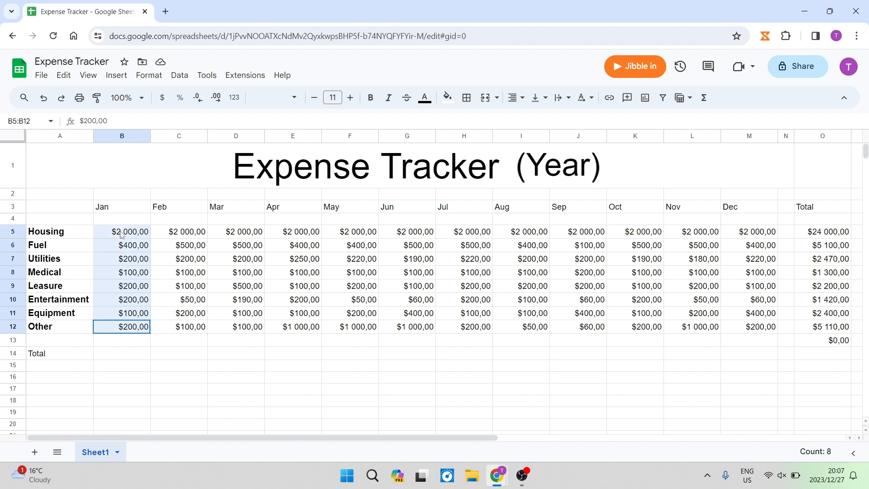
key("ctrl+z")
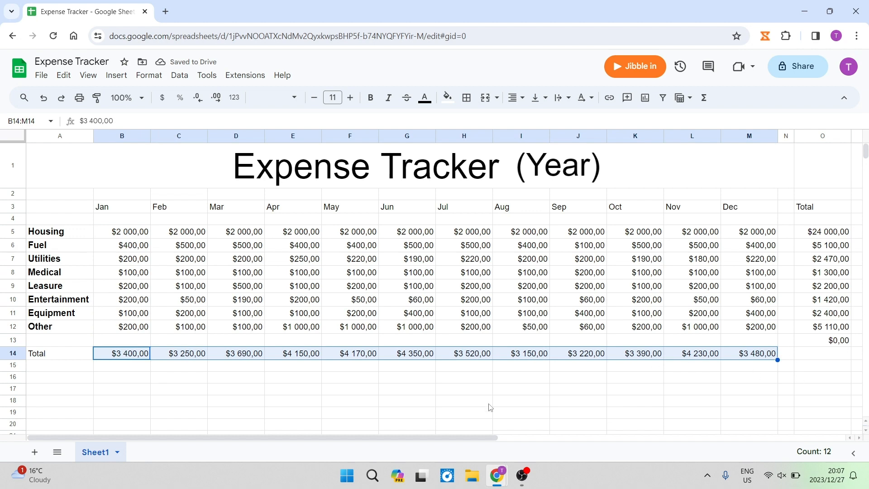
Review the January total in B14, the yearly Housing and Fuel totals in O5 and O6, and the sheet title
scroll(272, 383, "down", 1)
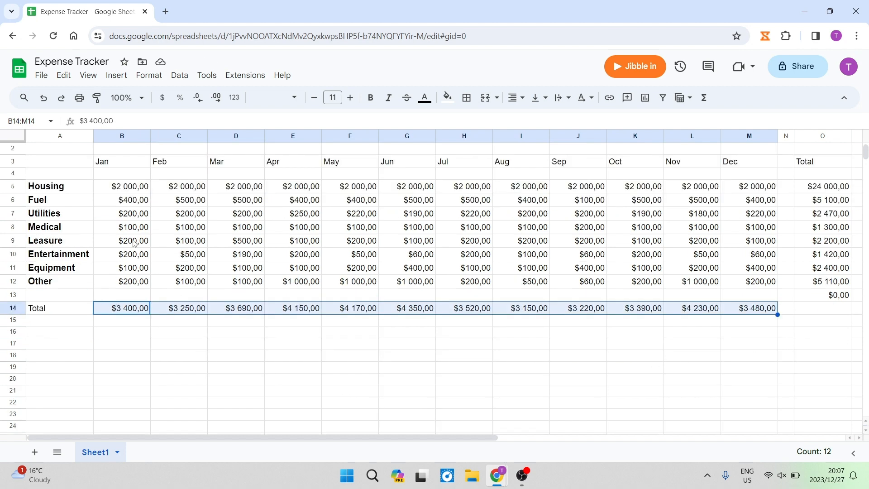
left_click(129, 313)
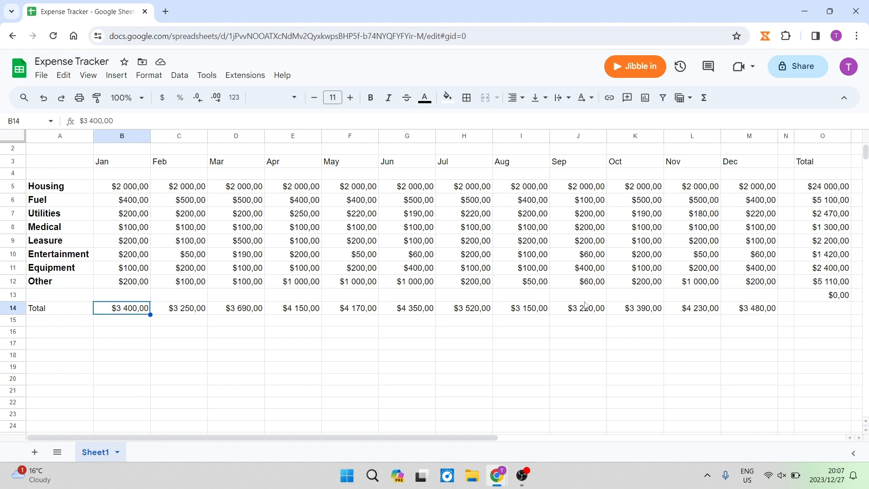
scroll(293, 285, "up", 1)
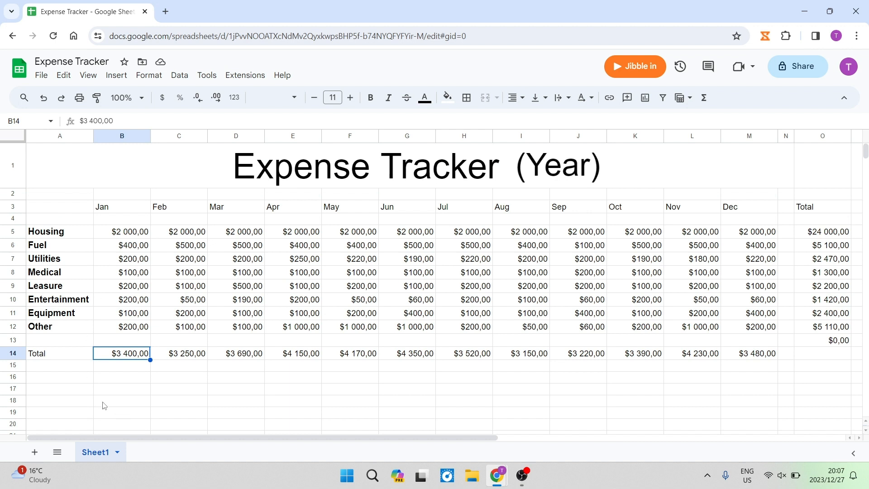
left_click(74, 236)
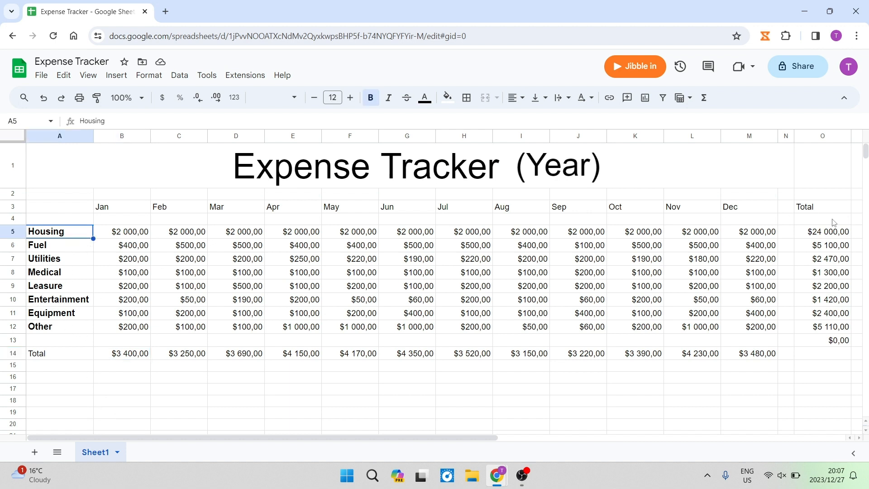
left_click(826, 231)
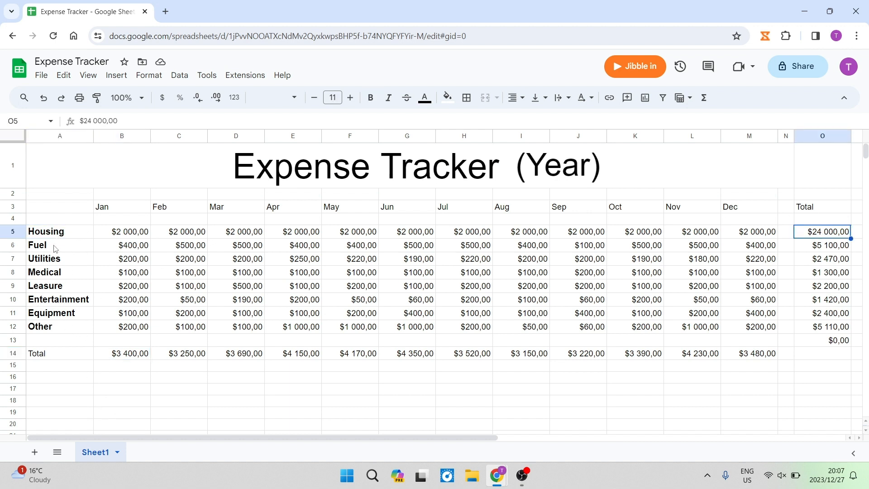
left_click(807, 248)
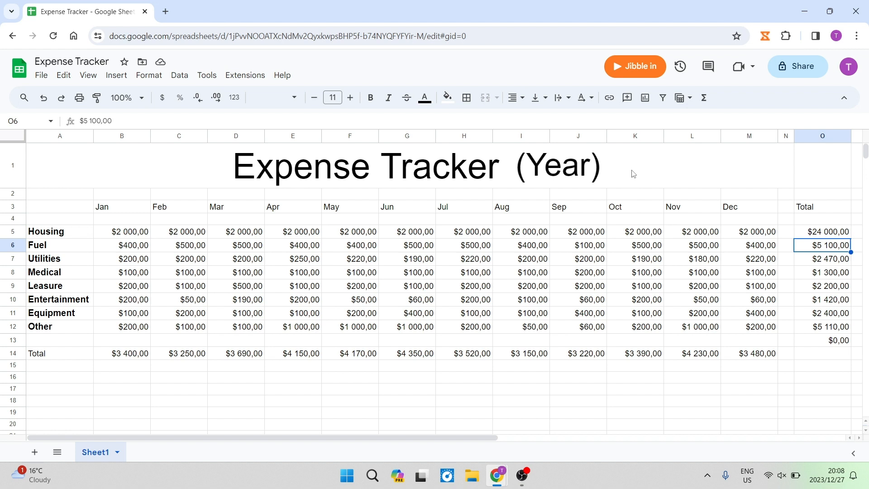
left_click(654, 164)
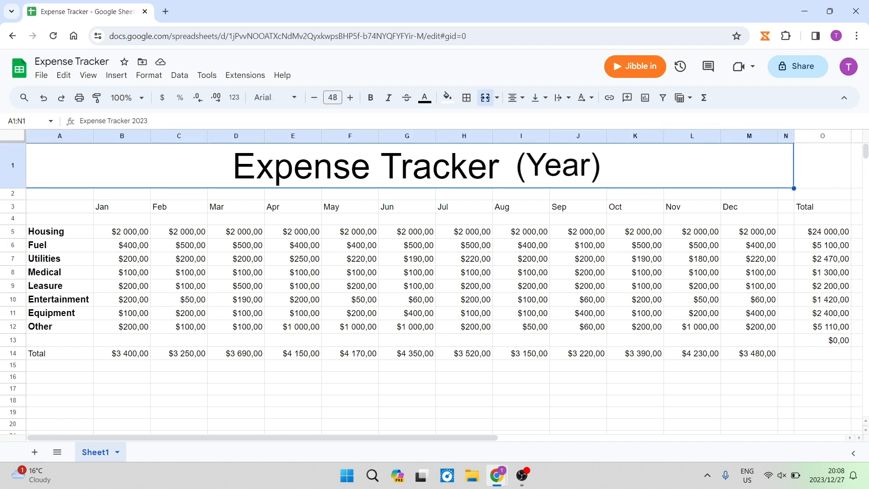